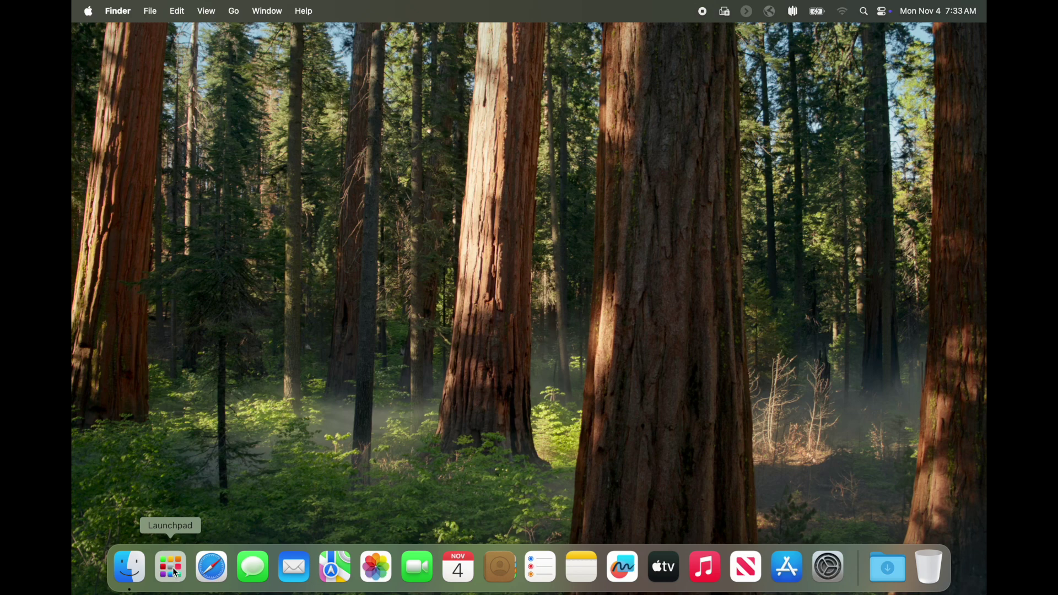
Step: Open Launchpad, swipe to its second page and back to the first, then dismiss it
click(173, 567)
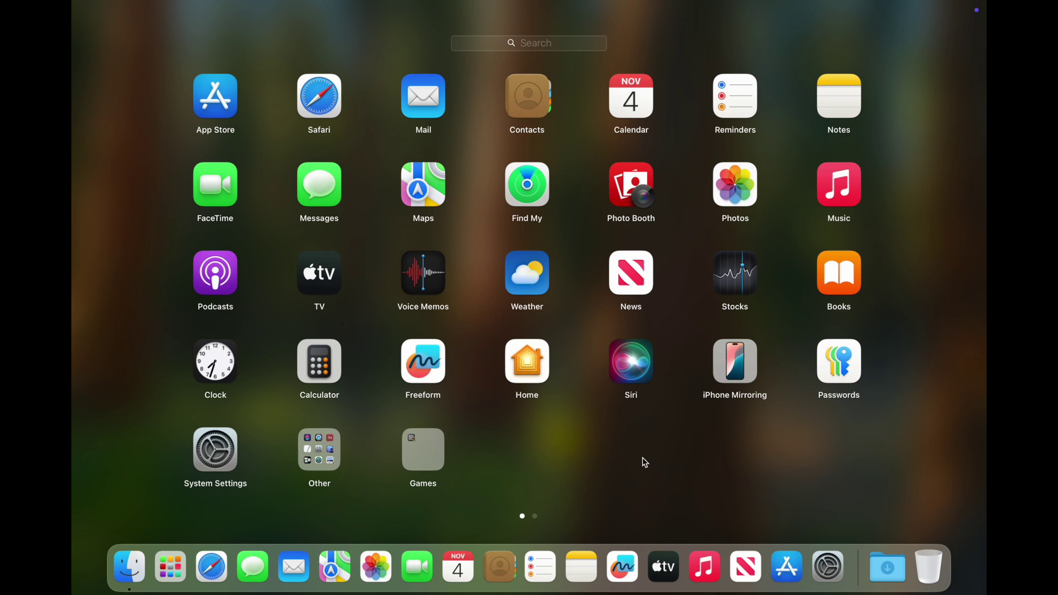
scroll(646, 463, right, 3)
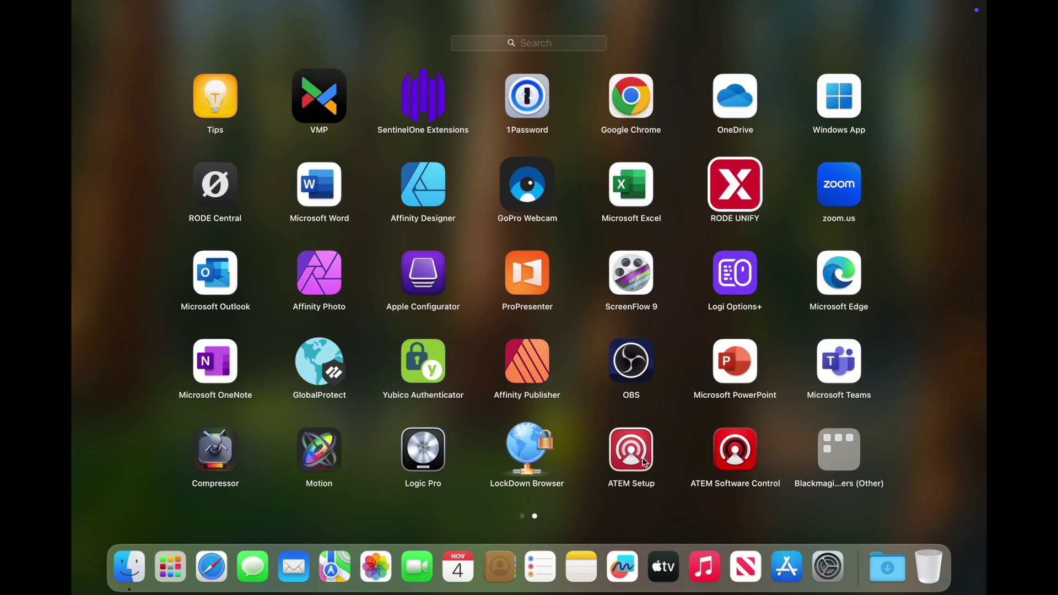
scroll(647, 463, left, 3)
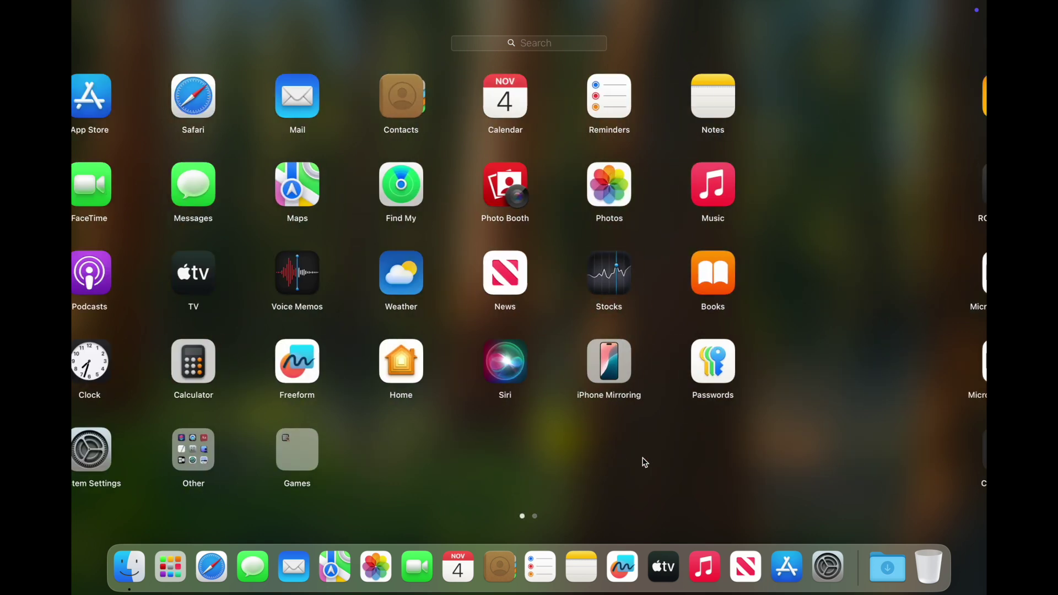
click(646, 463)
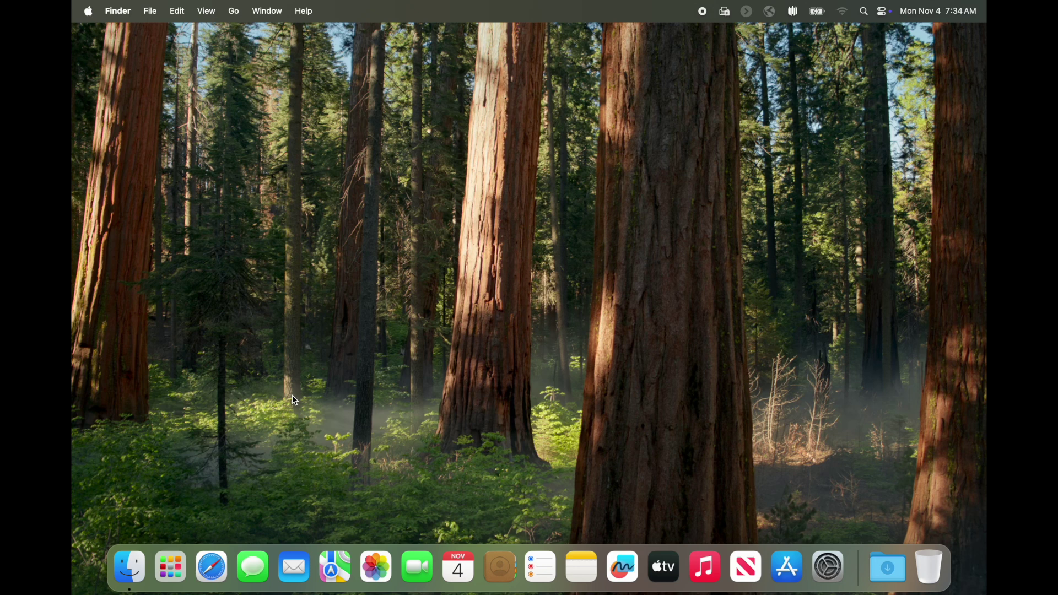
Step: Launch the Notes app from the Dock
click(580, 564)
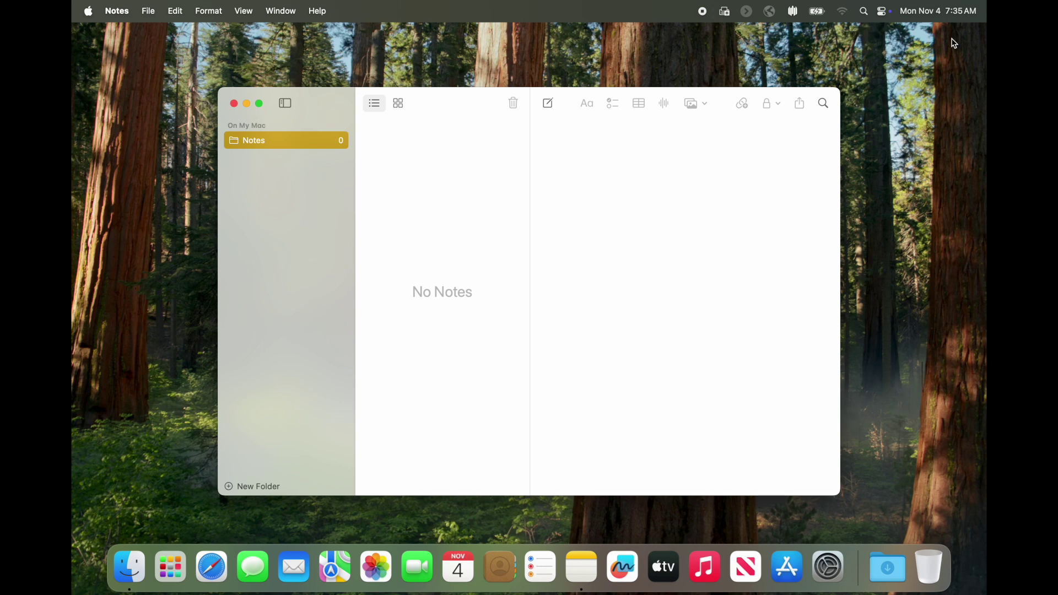
Step: Show Control Center's Wi-Fi, display and sound settings, then bring up Spotlight search
click(885, 12)
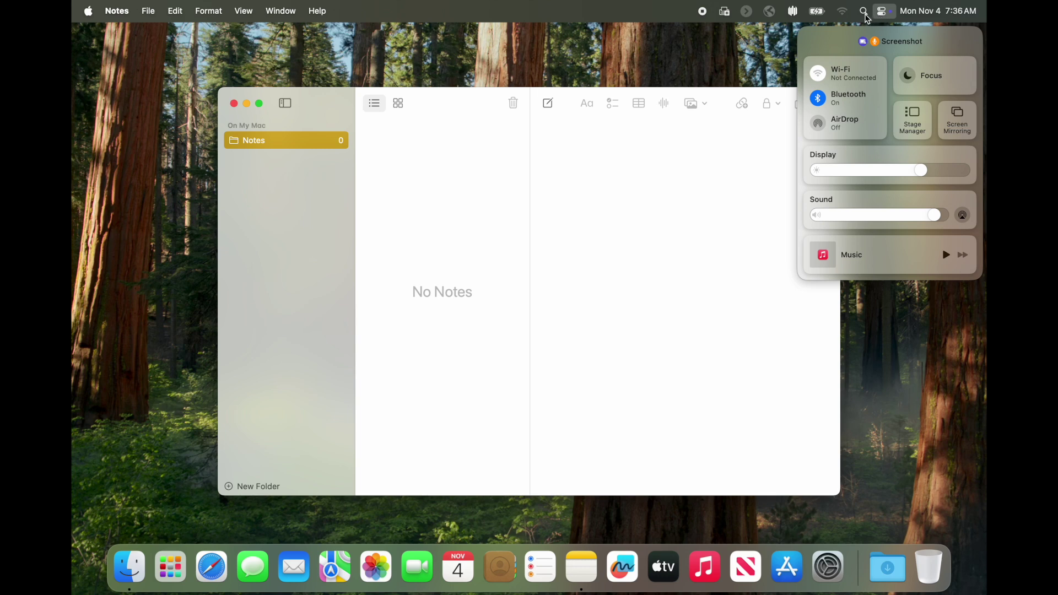
click(865, 16)
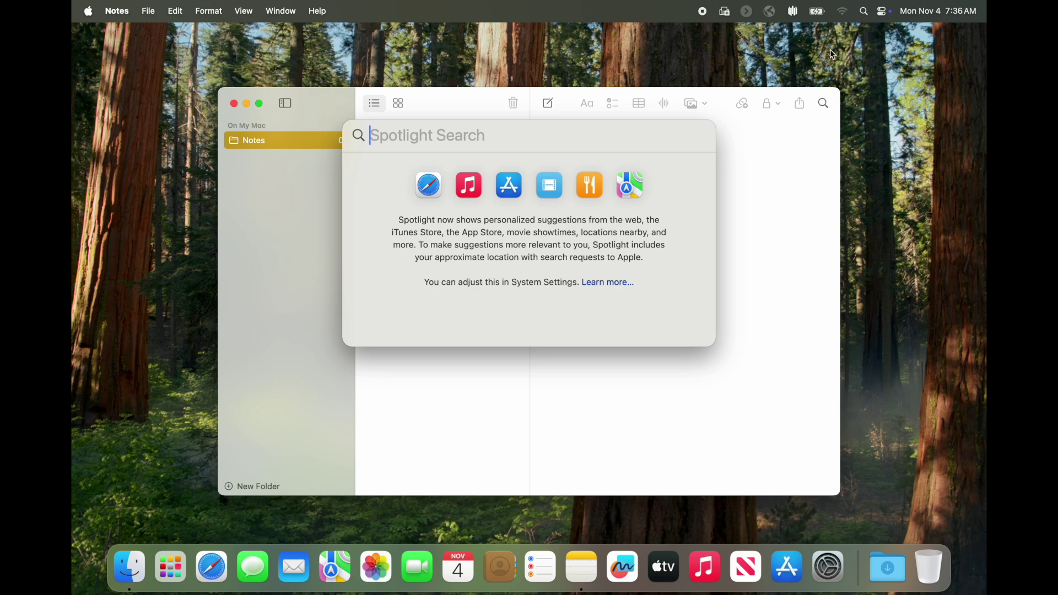
Step: Dismiss the Spotlight search panel, returning to the empty Notes window
click(778, 34)
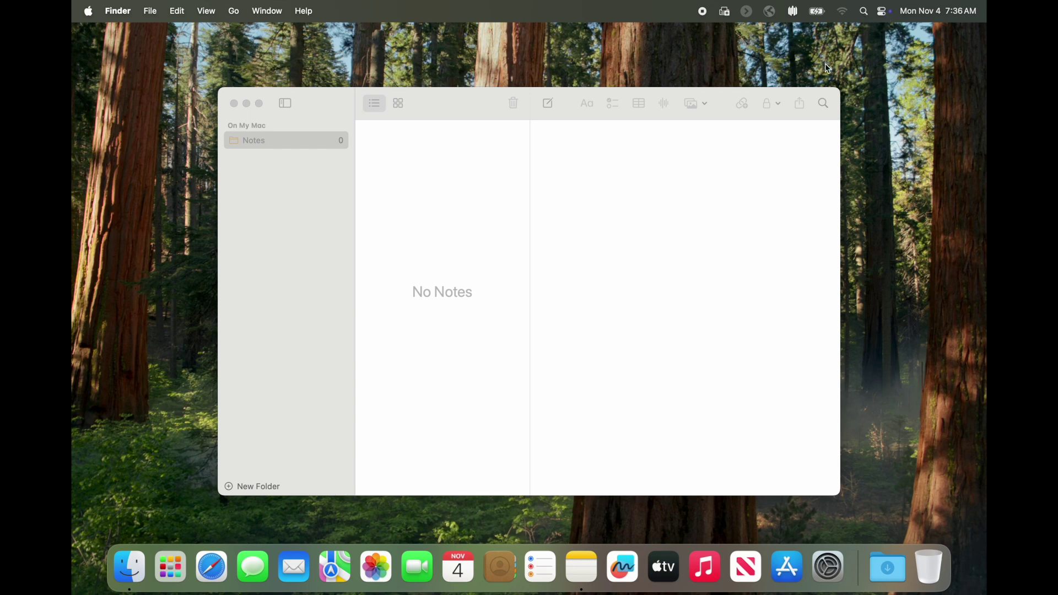
Step: Close the Notes window, reopen it from the Dock, and close it again
click(302, 250)
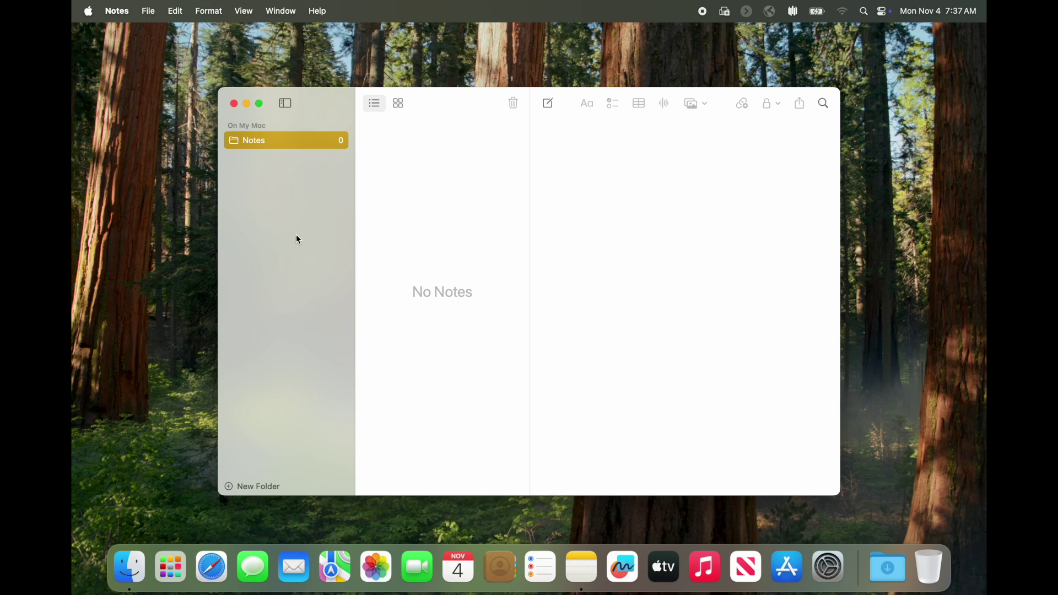
click(234, 104)
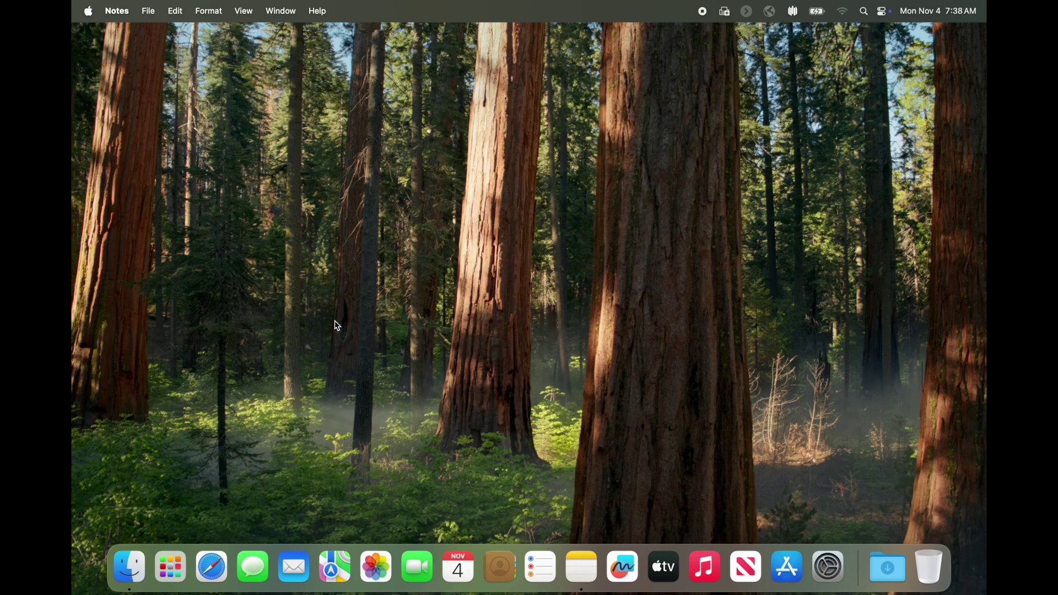
click(586, 574)
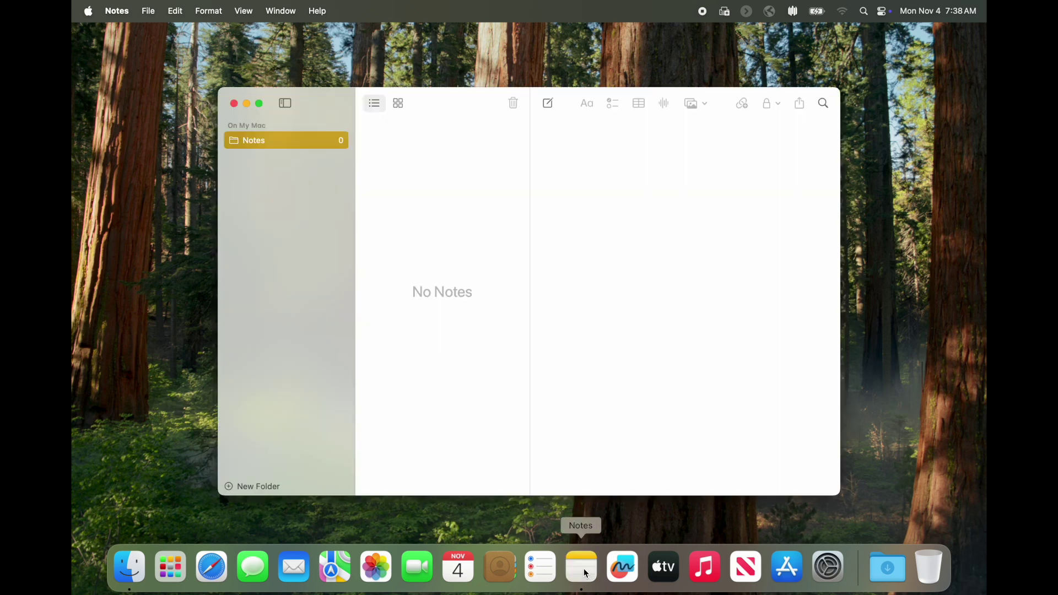
click(233, 104)
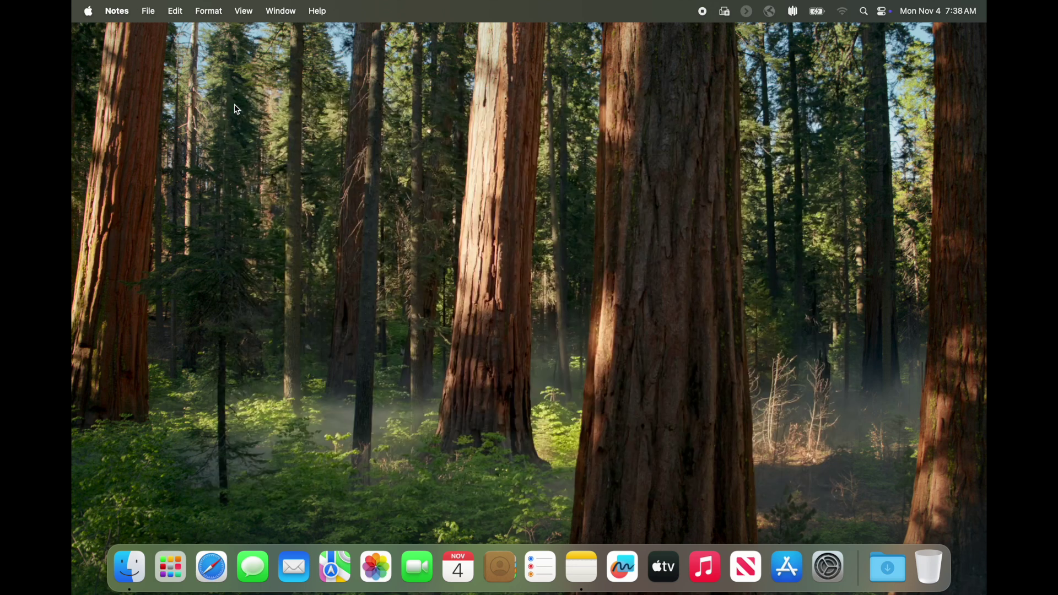
Step: Launch Reminders from the Dock to its empty Reminders list
click(545, 575)
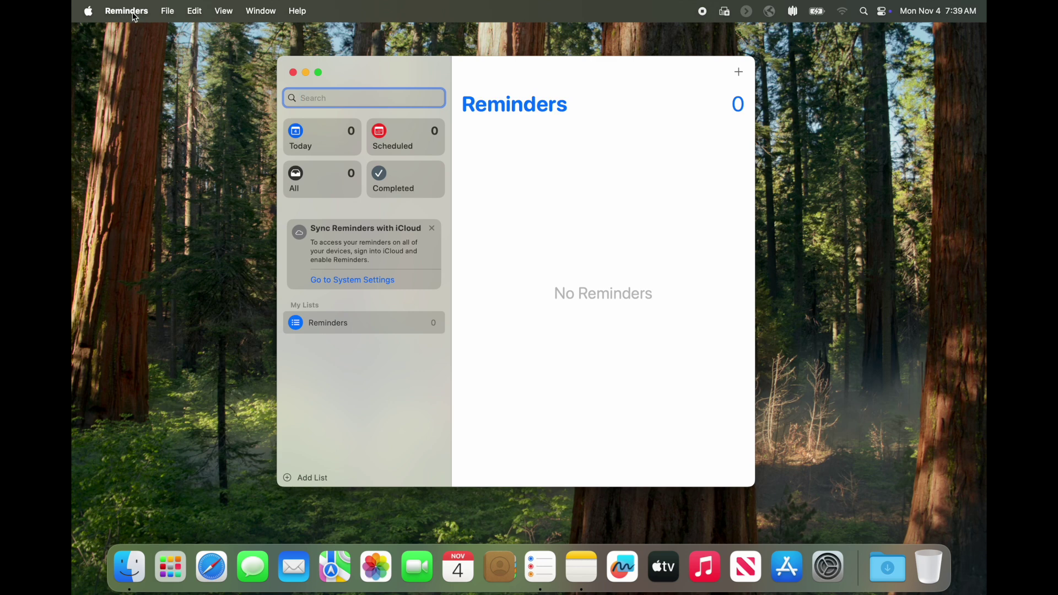
Step: Look over the Reminders app menu, then bring Notes forward and move its window down-left
click(135, 17)
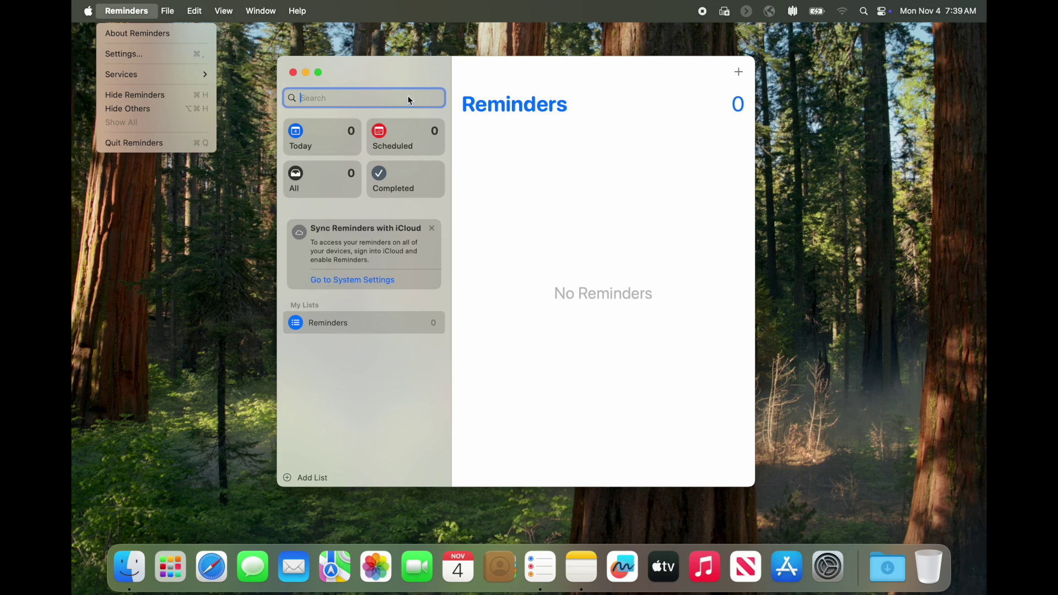
click(427, 69)
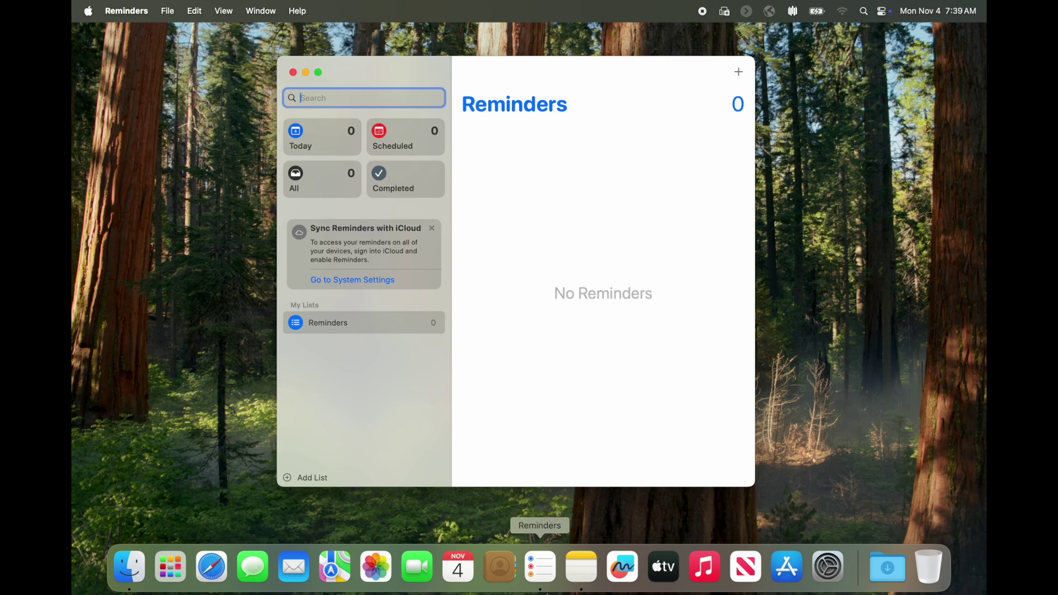
click(584, 567)
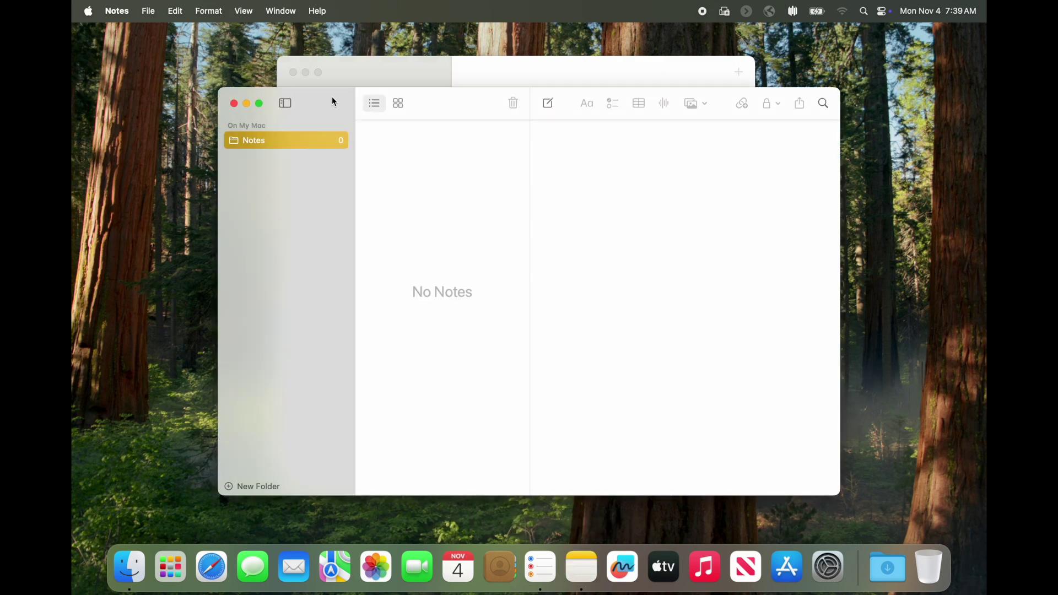
drag(334, 102, 266, 131)
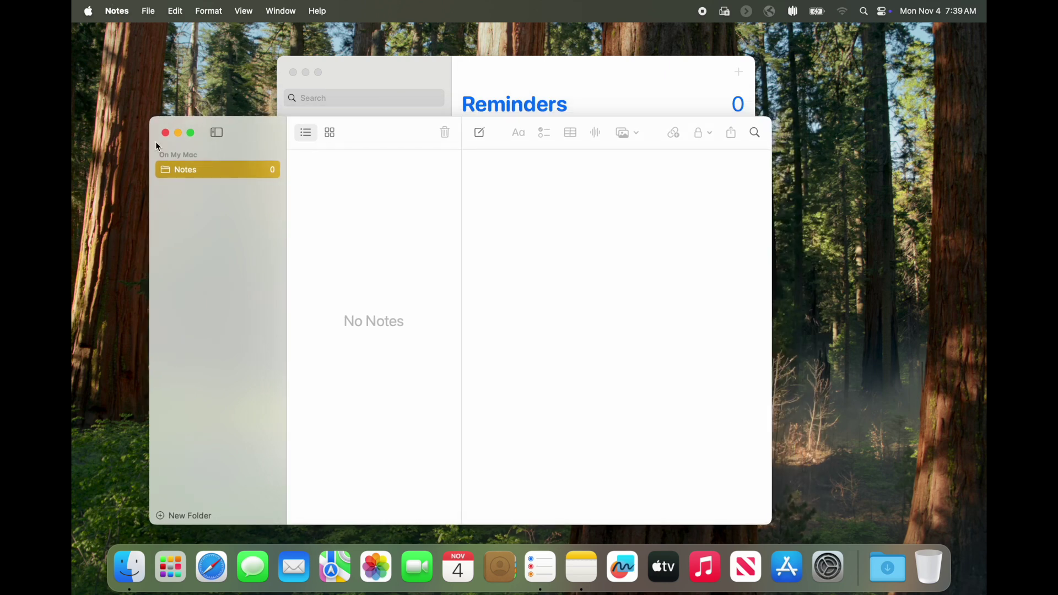
Step: Close Reminders with Cmd+W and quit Notes with Cmd+Q
click(439, 72)
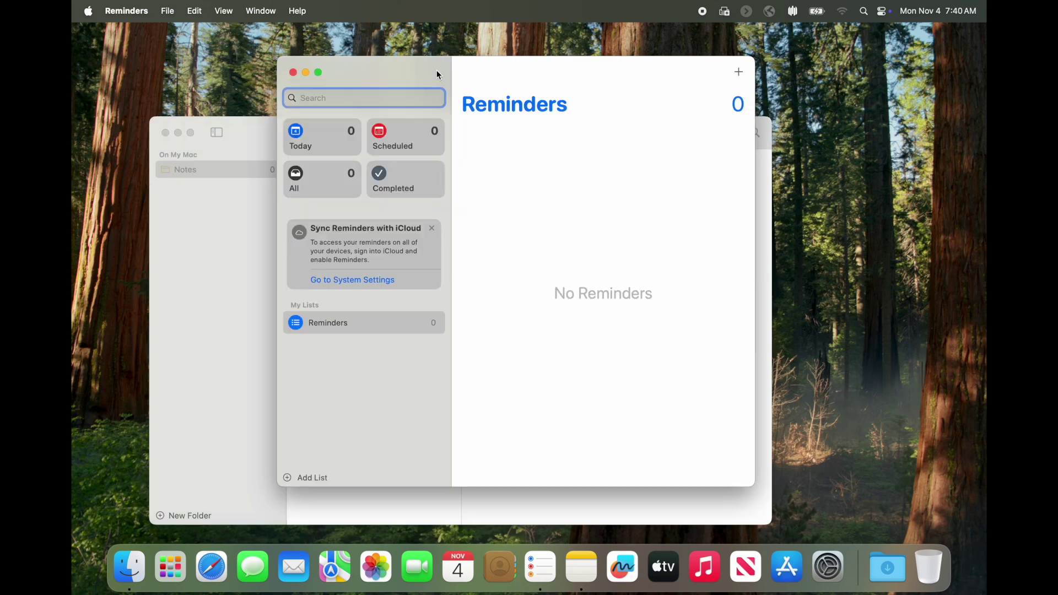
key(super+w)
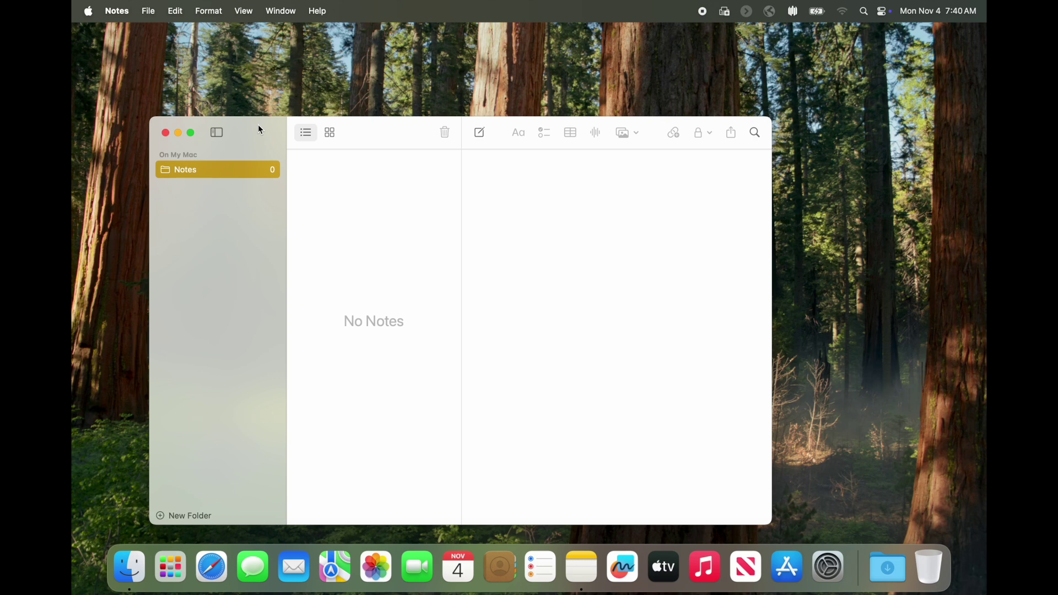
key(super+q)
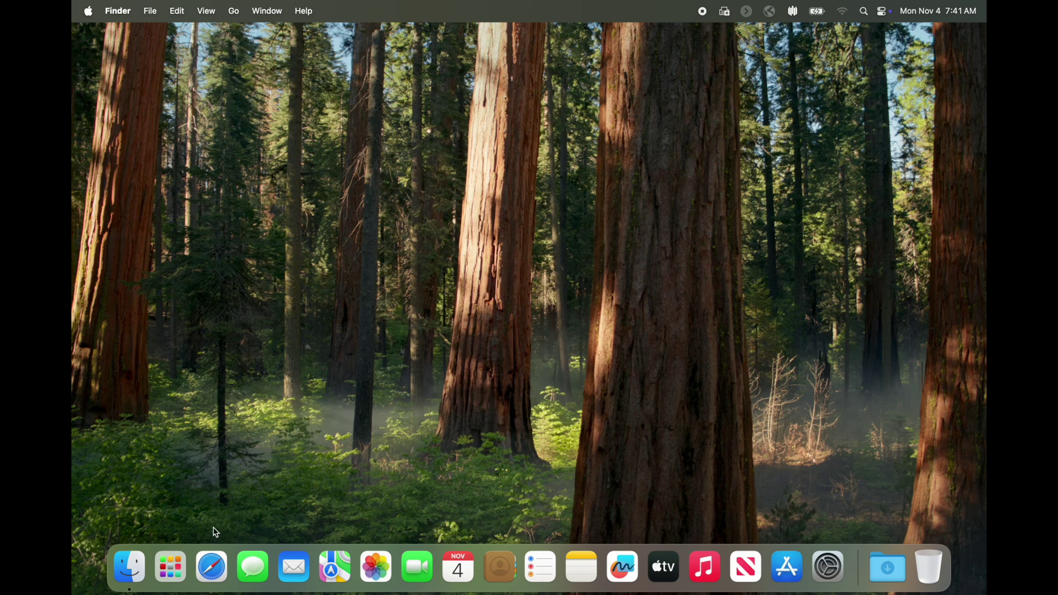
click(134, 579)
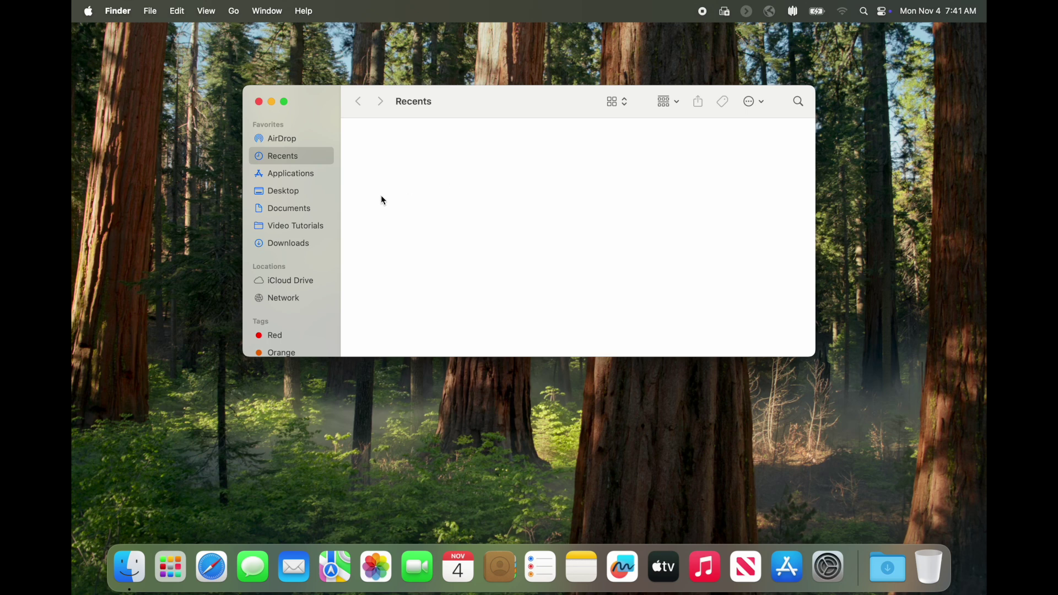
Step: Show the empty Documents folder in the Finder window via the sidebar
click(283, 194)
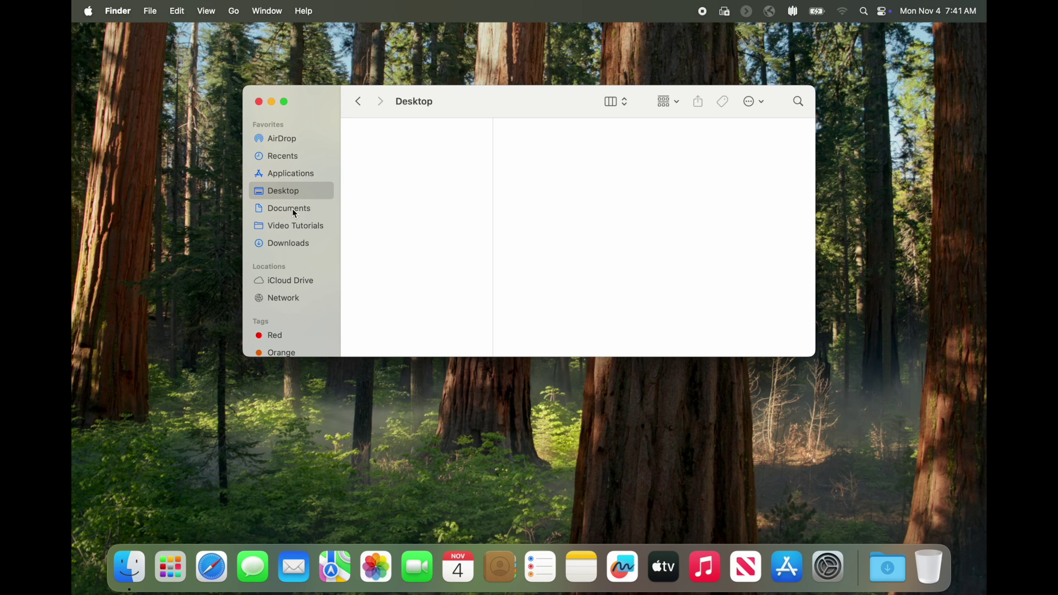
click(295, 213)
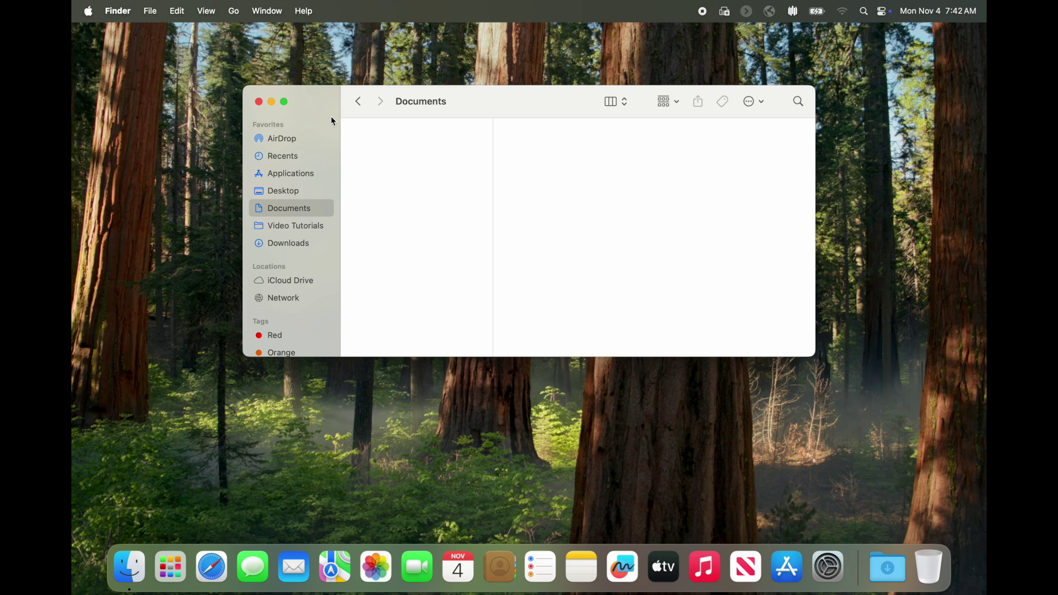
click(152, 13)
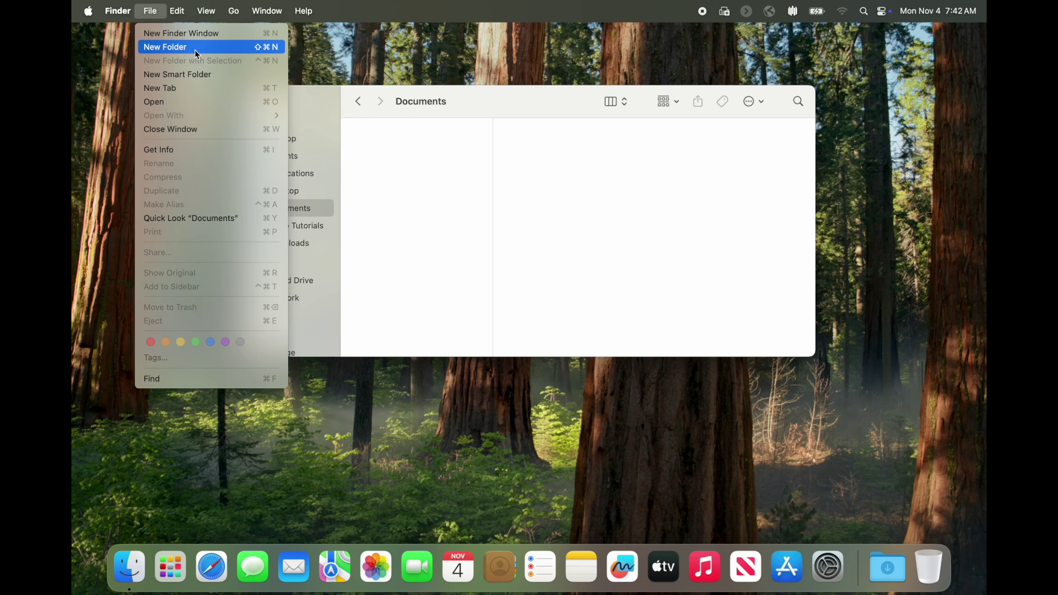
Step: Create a new folder named 'Examples' in Documents from the right-click menu
click(413, 198)
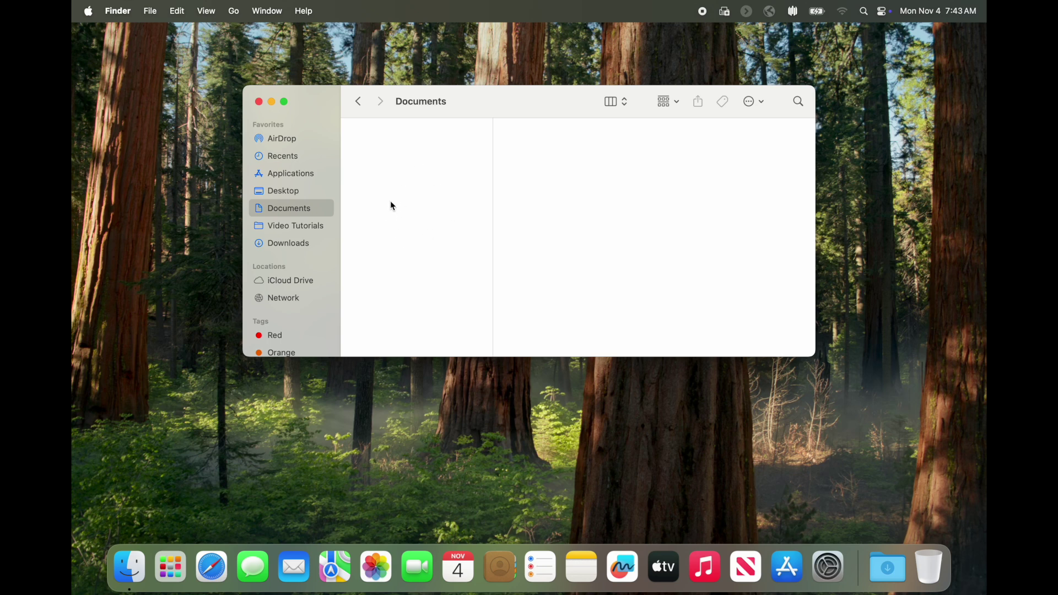
right_click(392, 202)
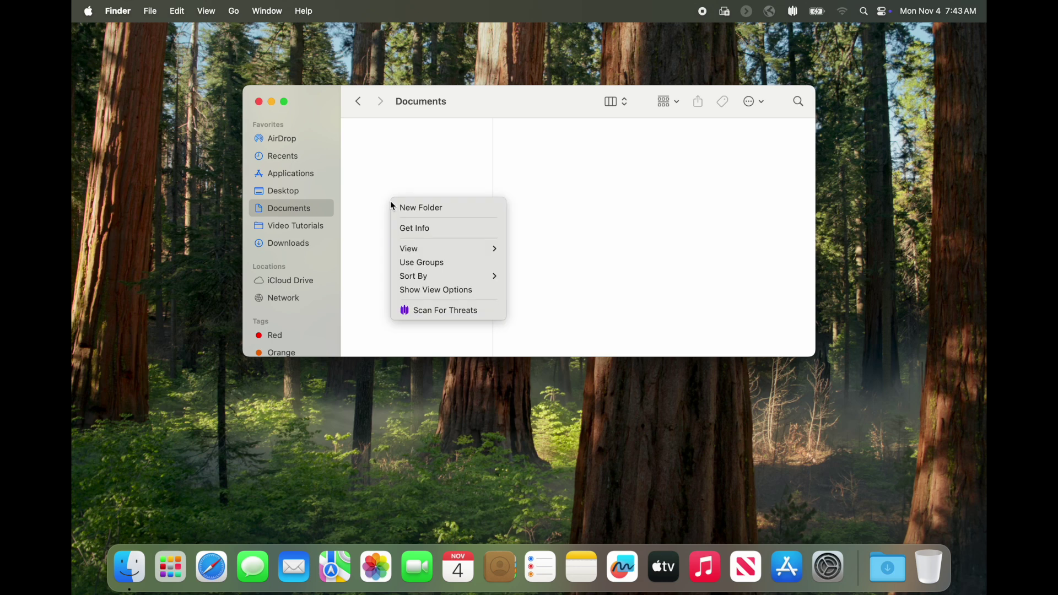
click(426, 209)
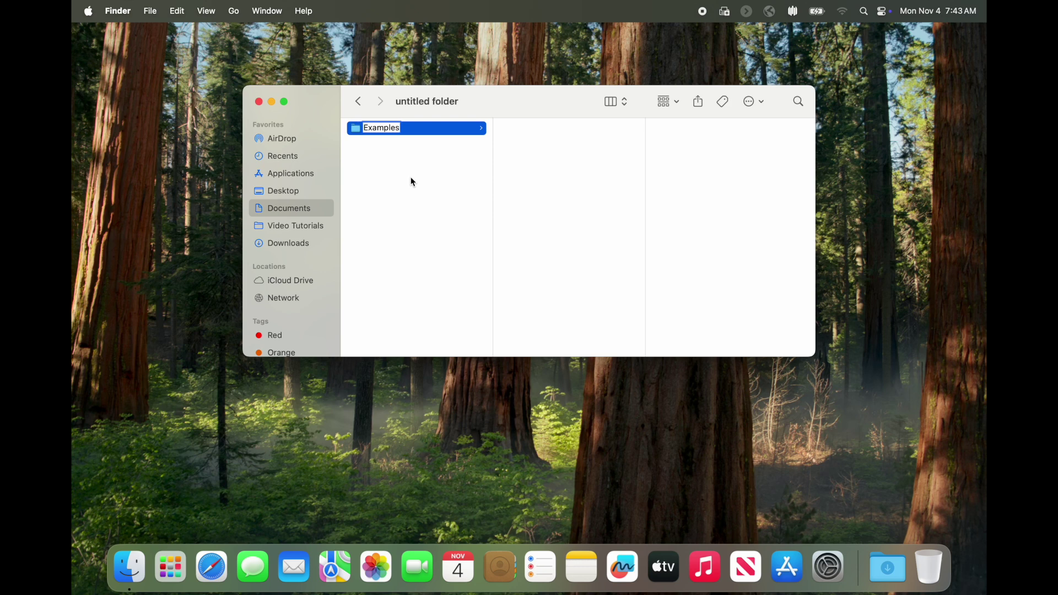
key(Return)
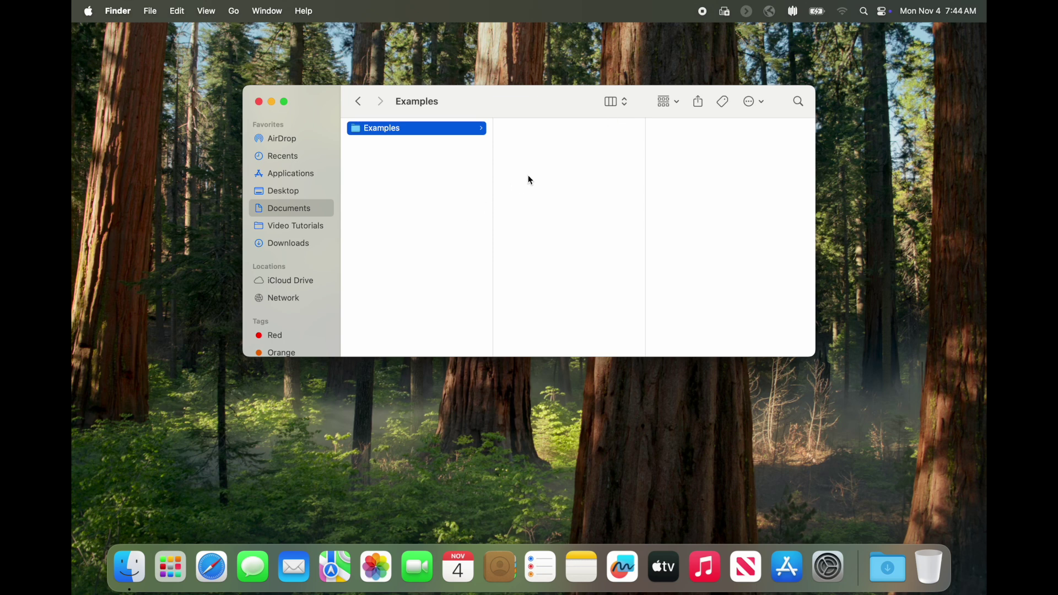
Step: Switch Documents through Icons, List, Gallery and Columns views, then close the window with Cmd+W
click(630, 109)
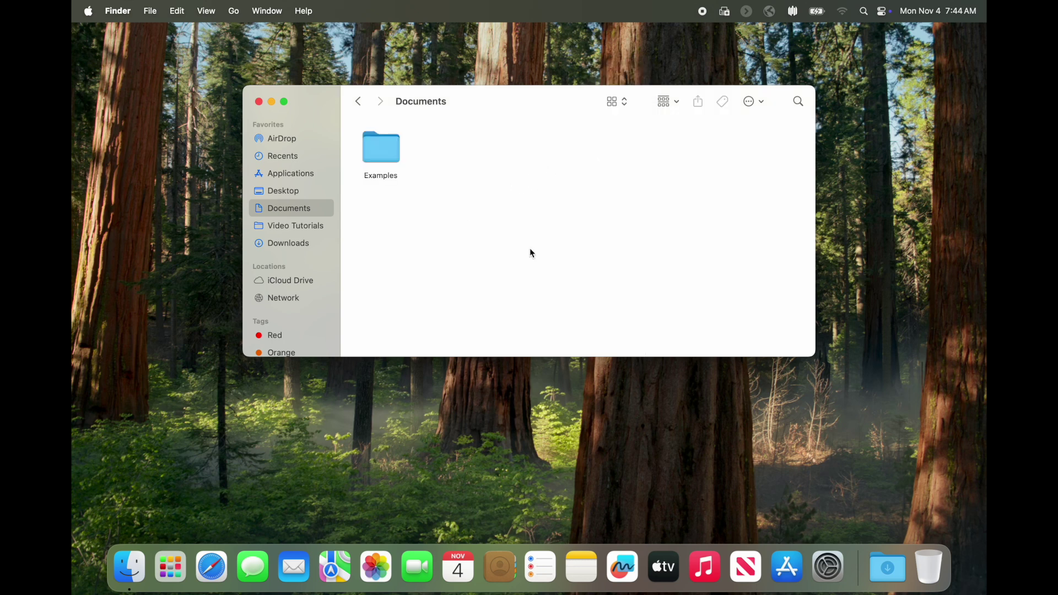
click(625, 102)
click(622, 115)
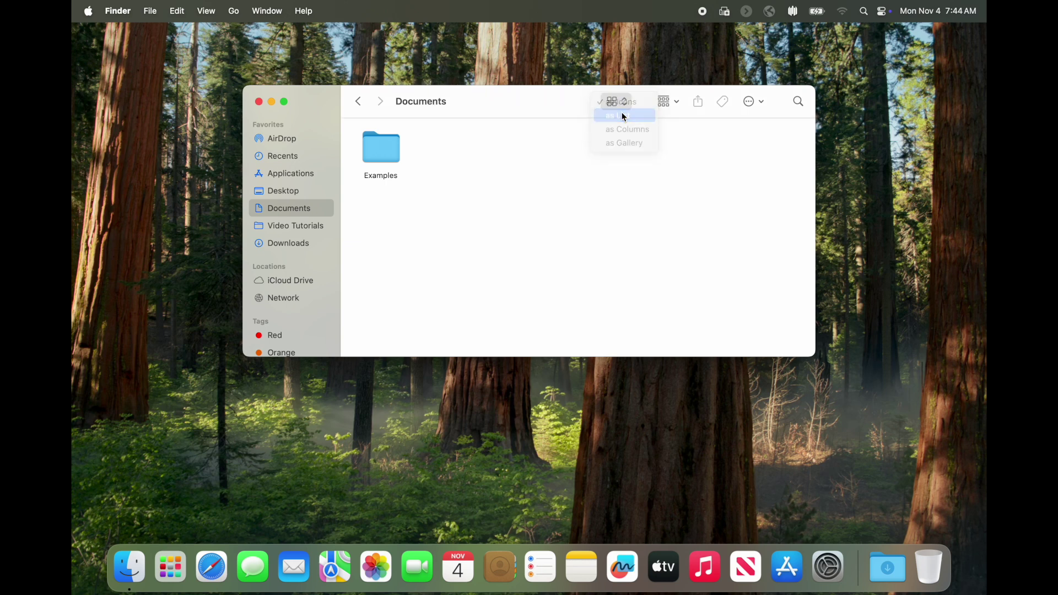
click(629, 109)
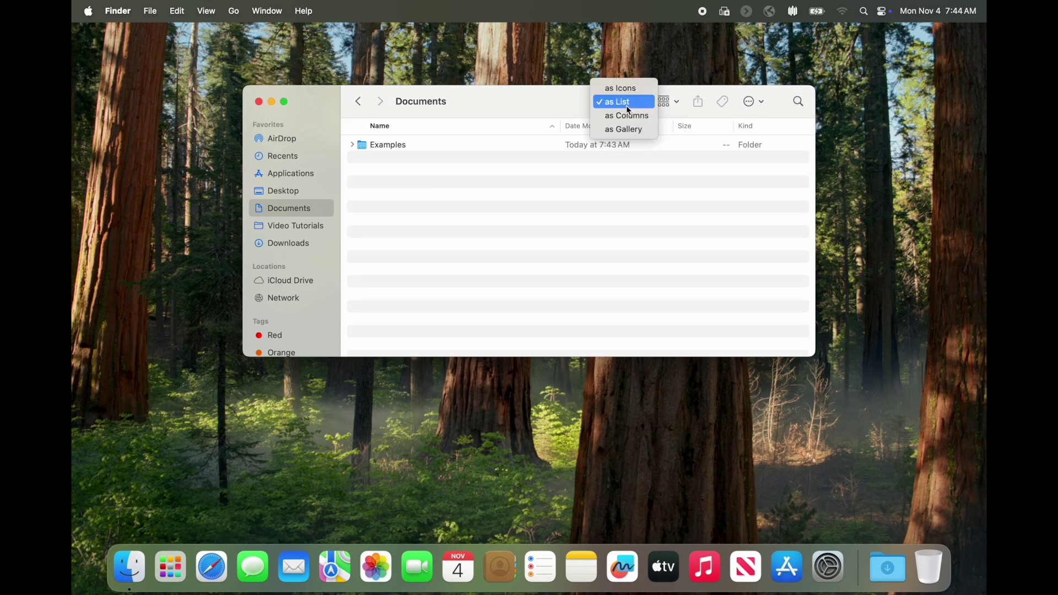
click(627, 130)
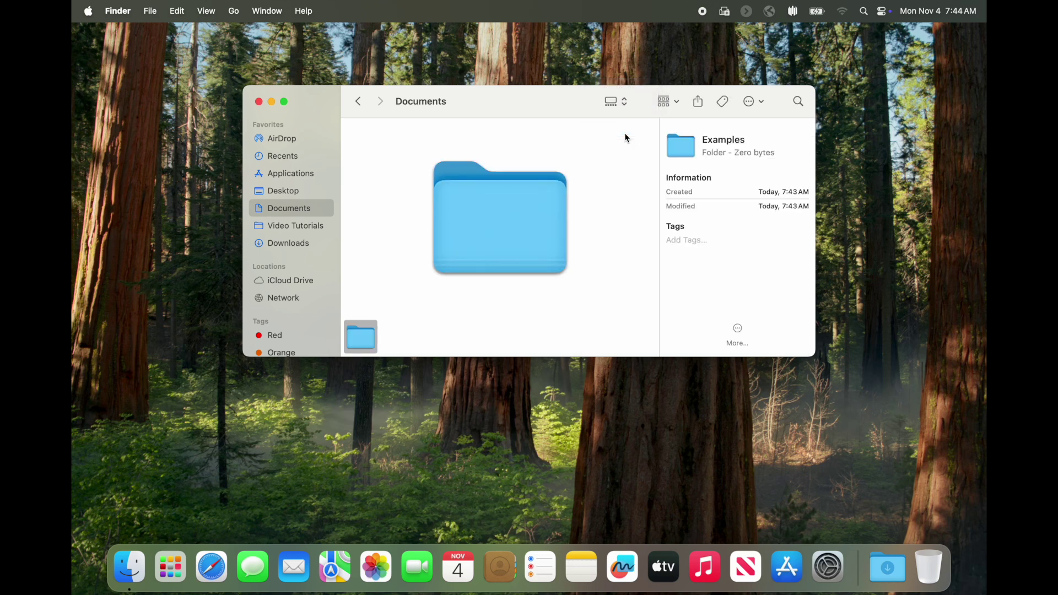
click(616, 102)
click(623, 86)
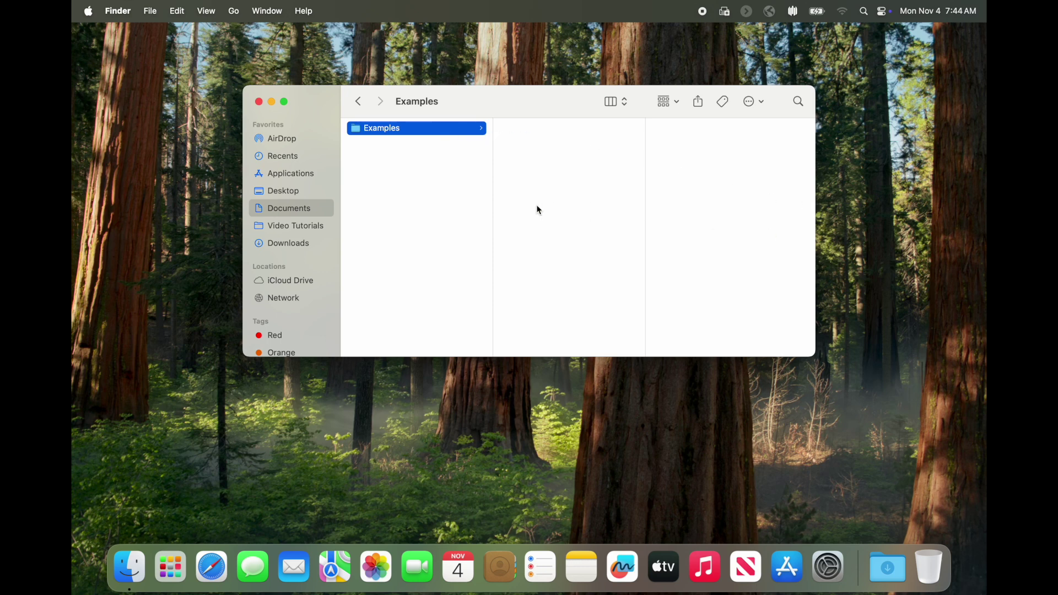
key(super+w)
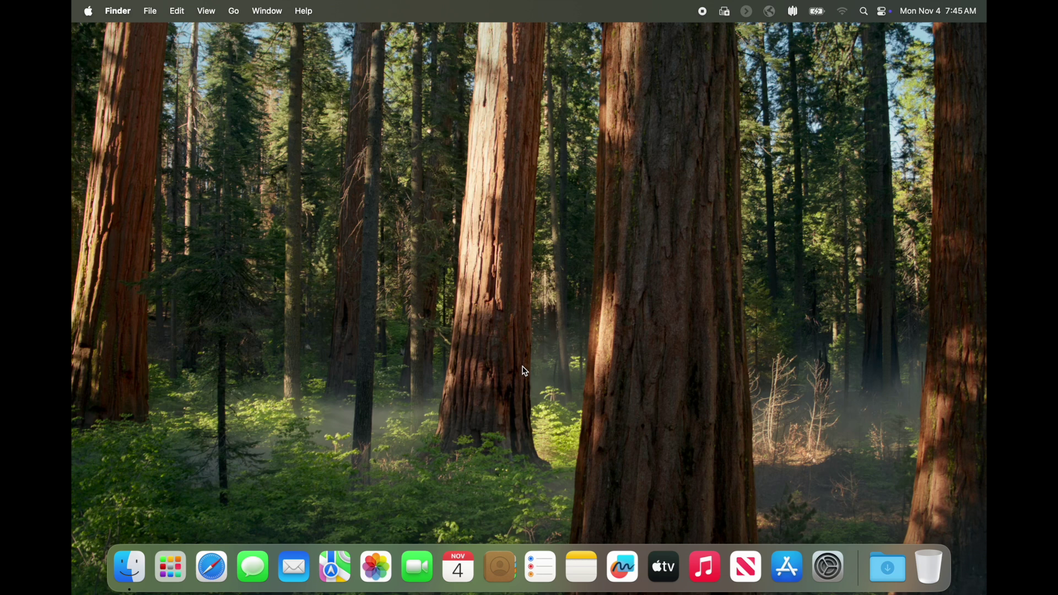